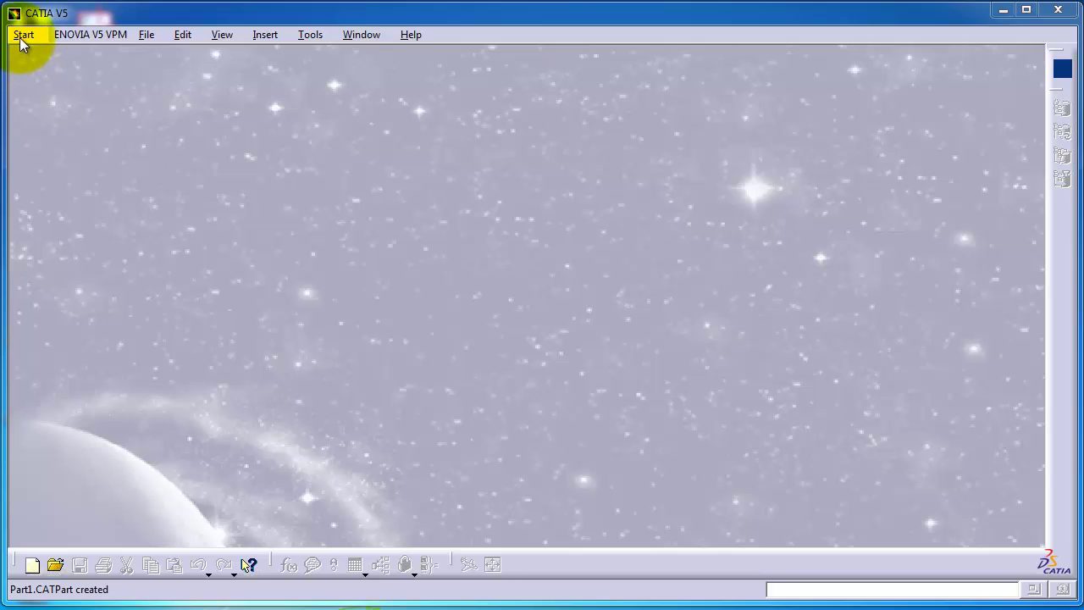
- Show the Mechanical Design workbench submenu from the Start menu
click(22, 36)
mouse_move(30, 78)
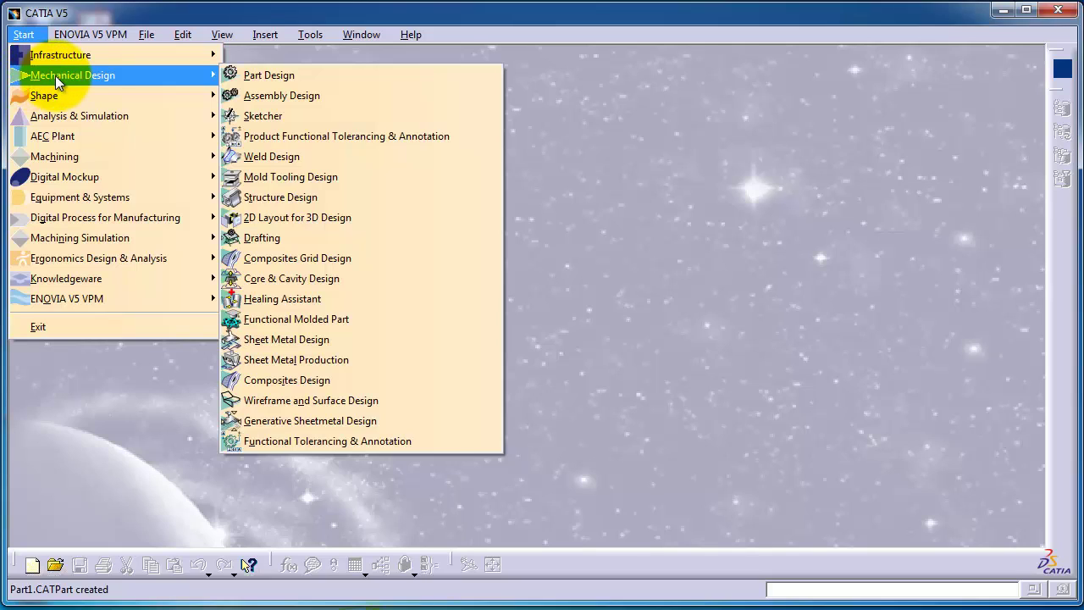
- Create a new Part Design part named 'First Part' and move its window higher
click(254, 76)
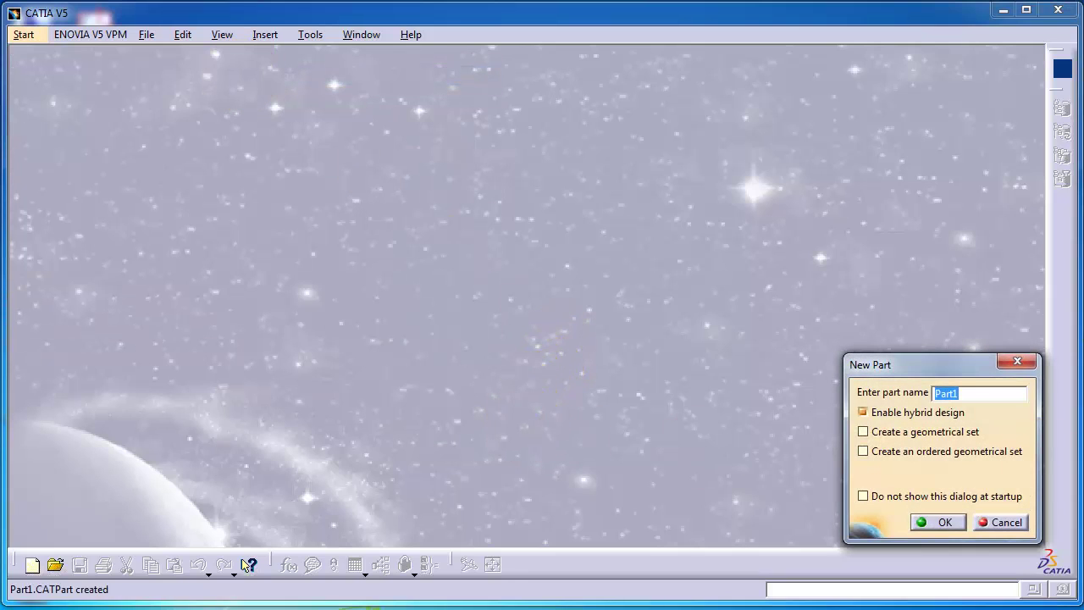
drag(981, 361, 941, 278)
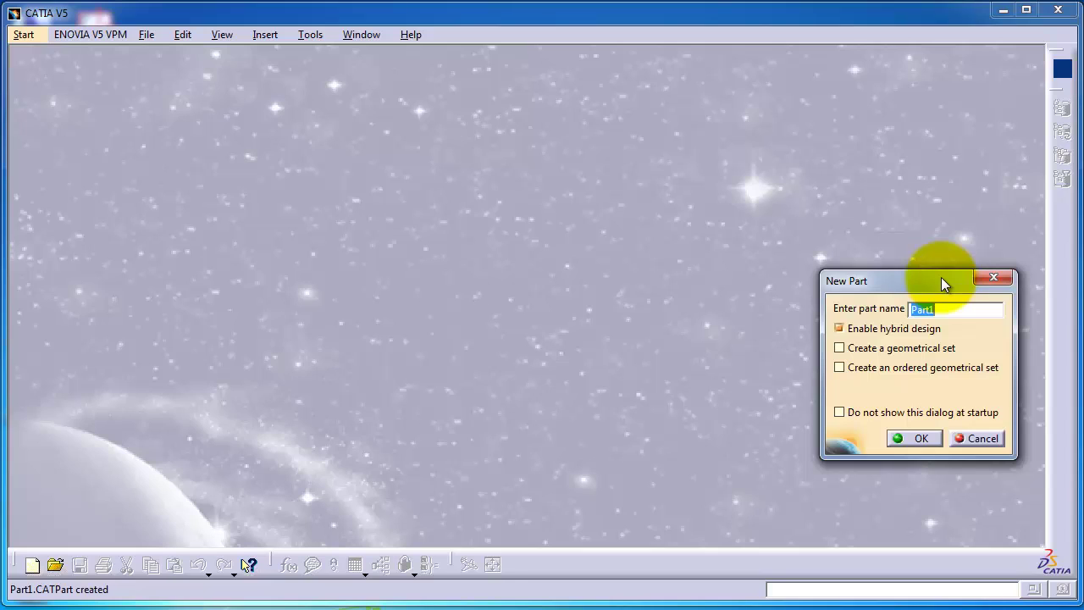
double_click(948, 308)
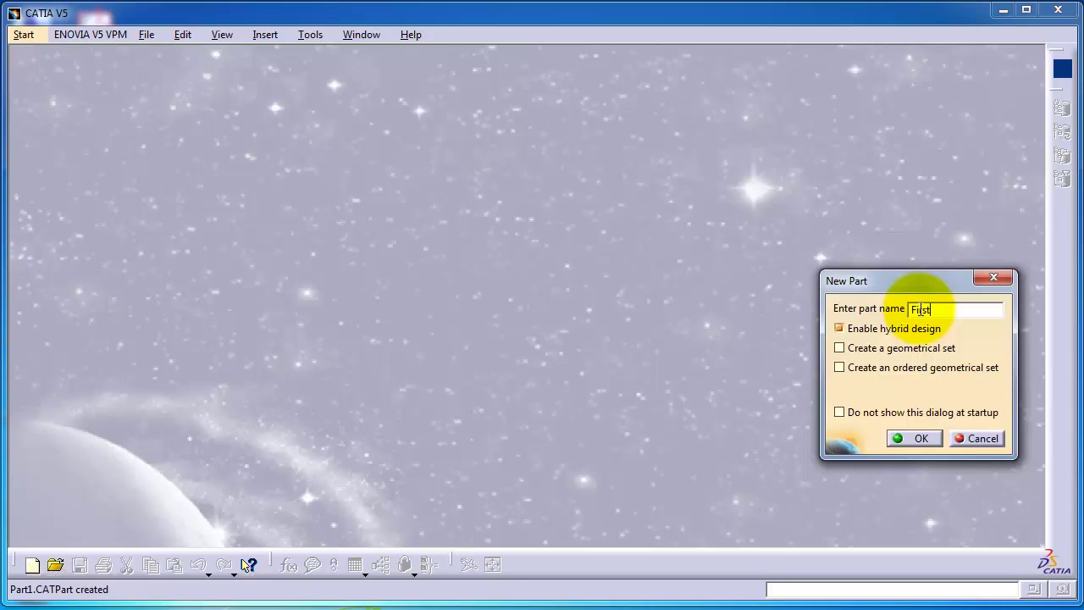
click(913, 440)
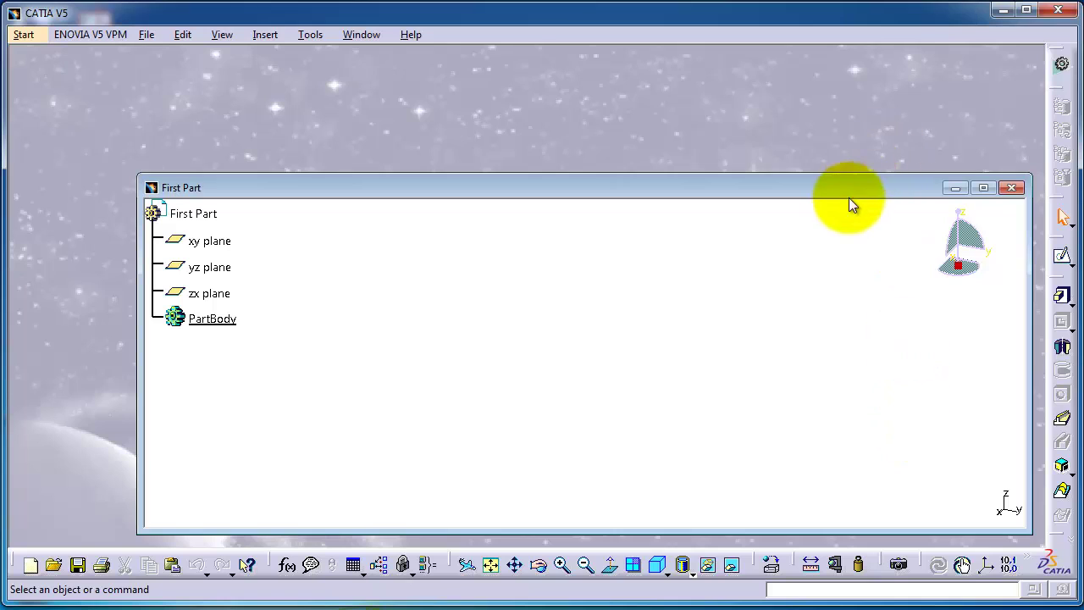
drag(849, 200, 785, 91)
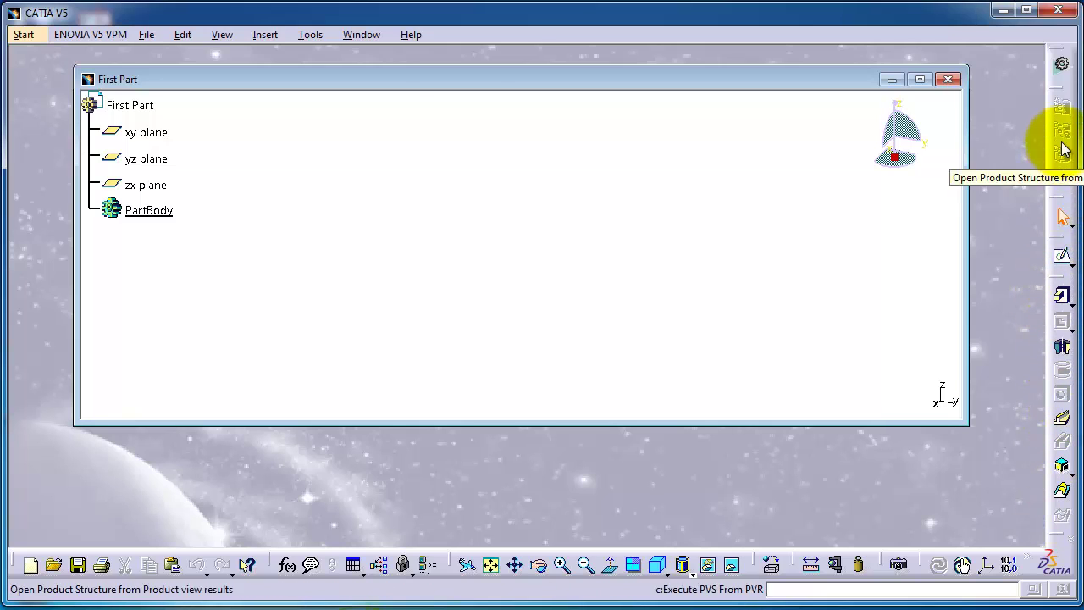
click(24, 35)
mouse_move(68, 76)
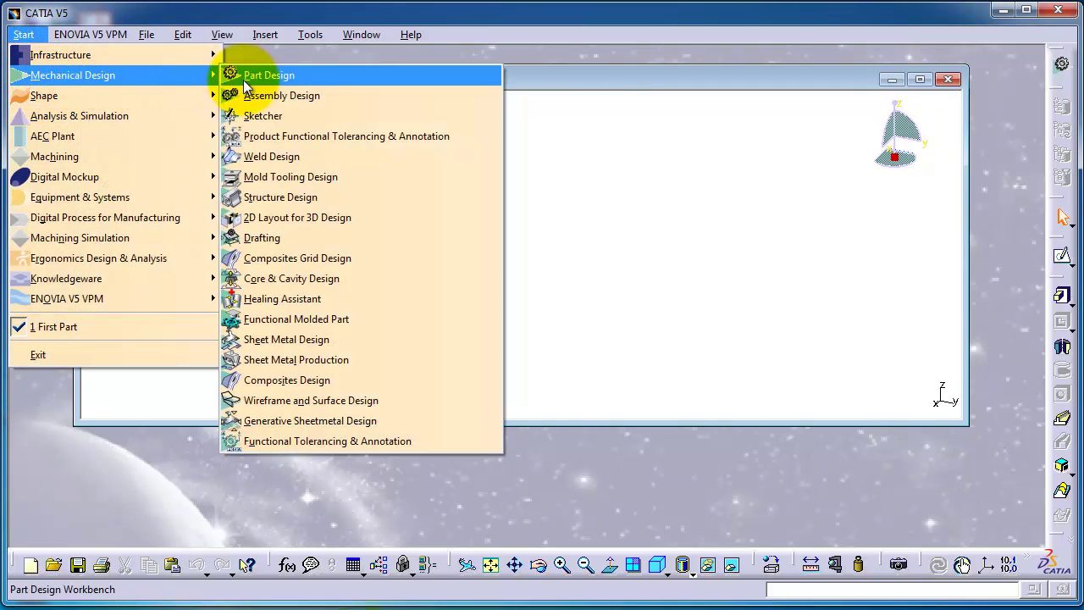
click(320, 77)
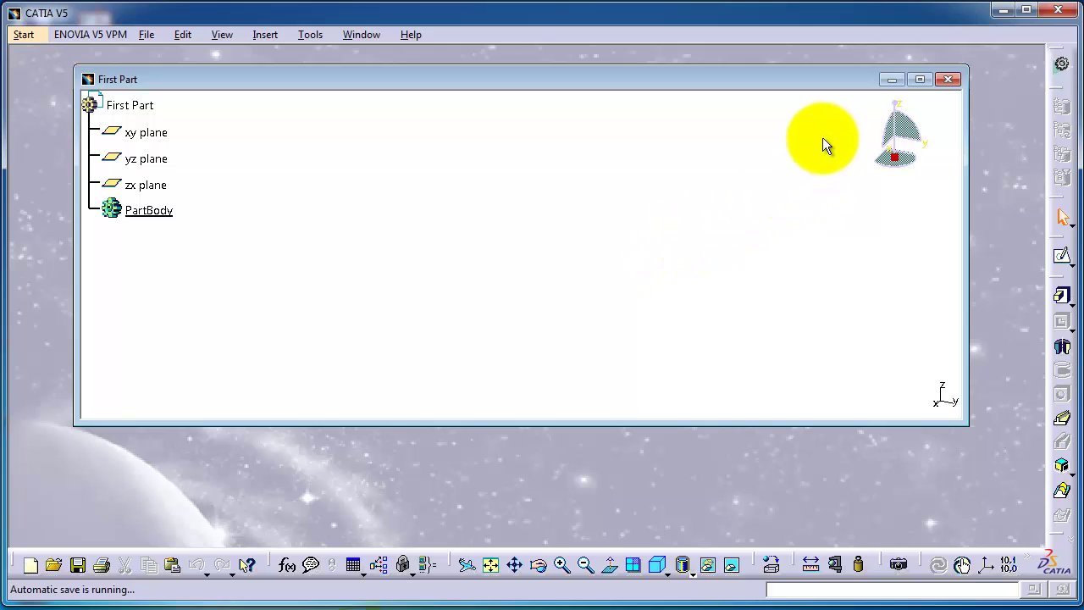
drag(708, 81, 715, 72)
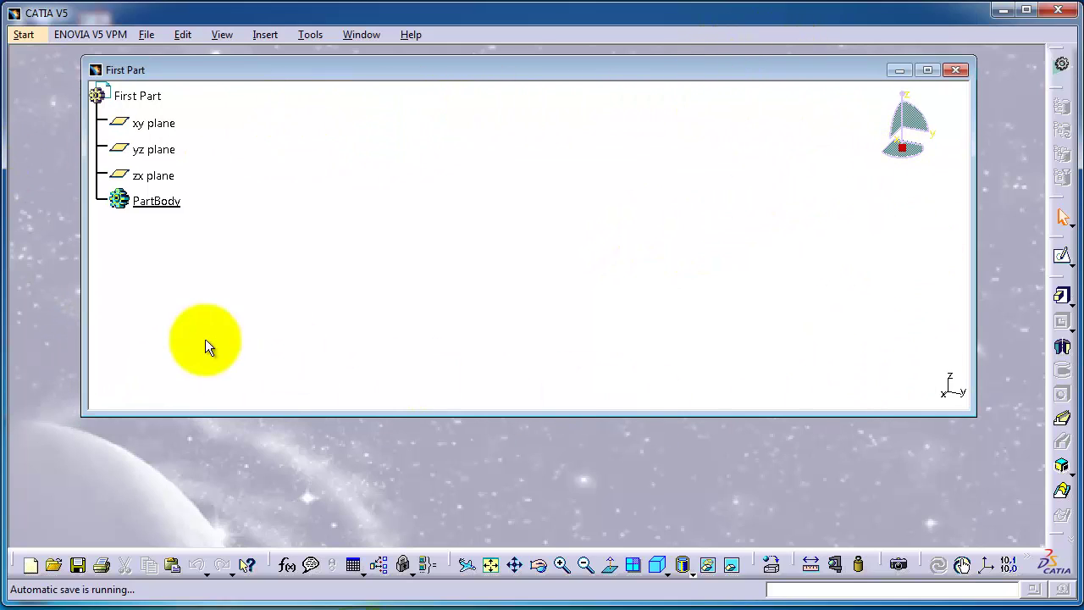
- Set the background colour to orange in Options > General > Display > Visualization
click(311, 38)
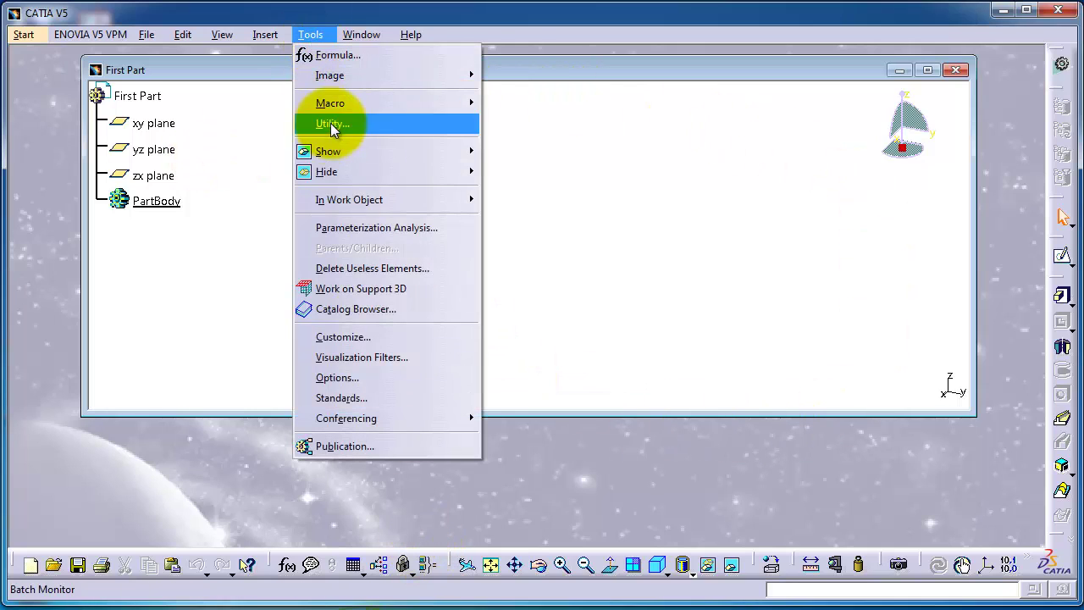
click(339, 377)
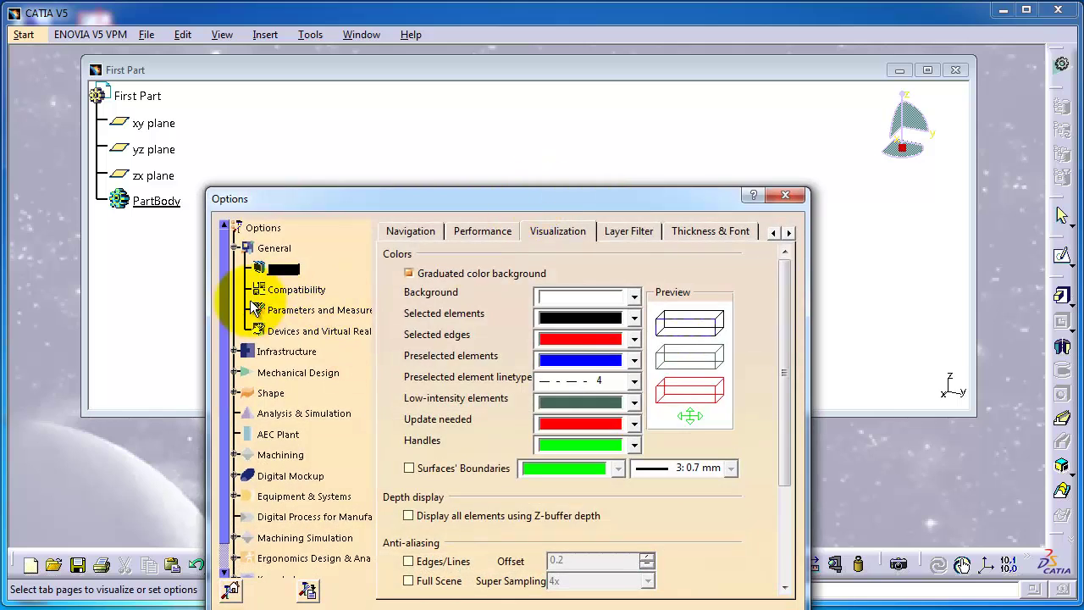
click(280, 273)
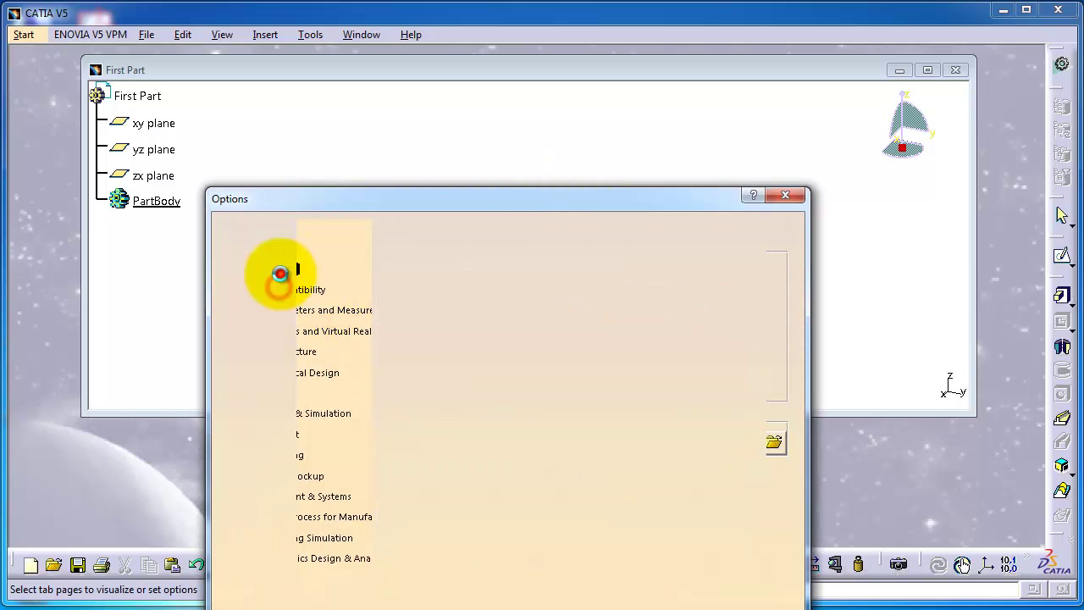
click(788, 234)
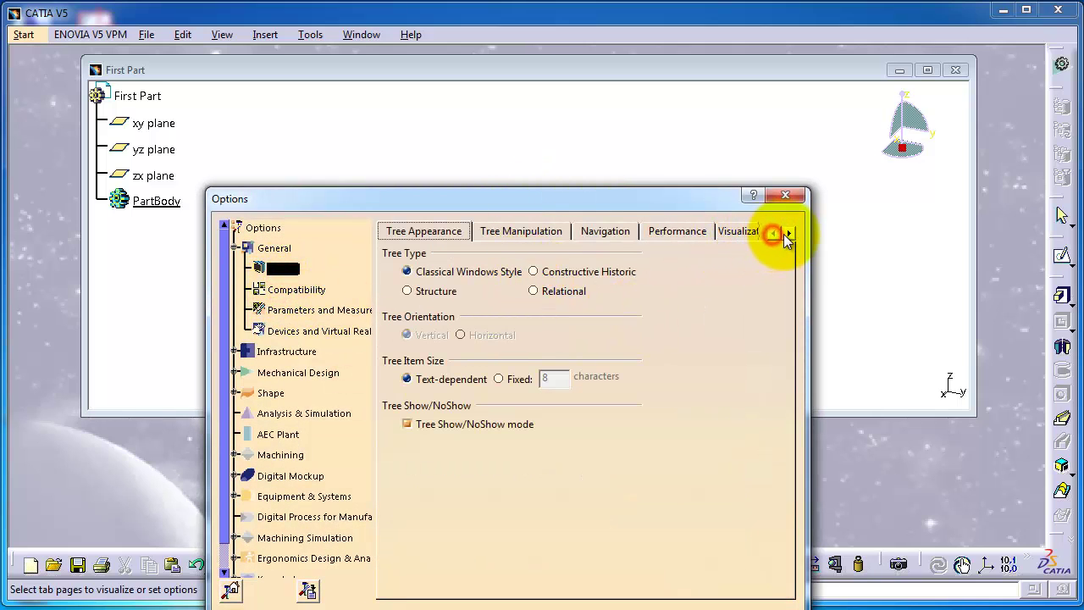
click(788, 235)
click(490, 230)
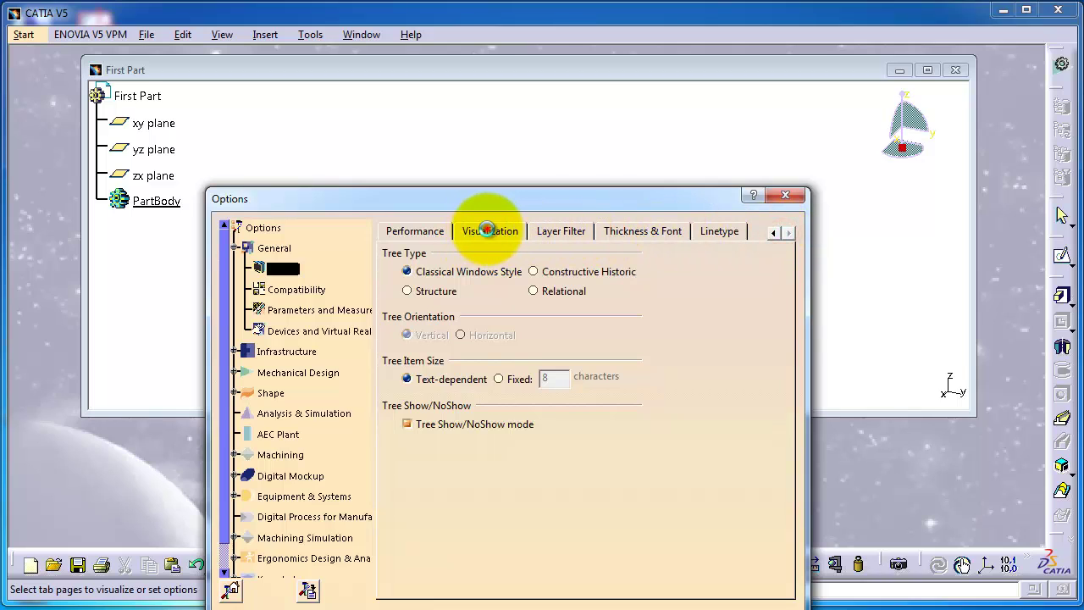
click(584, 296)
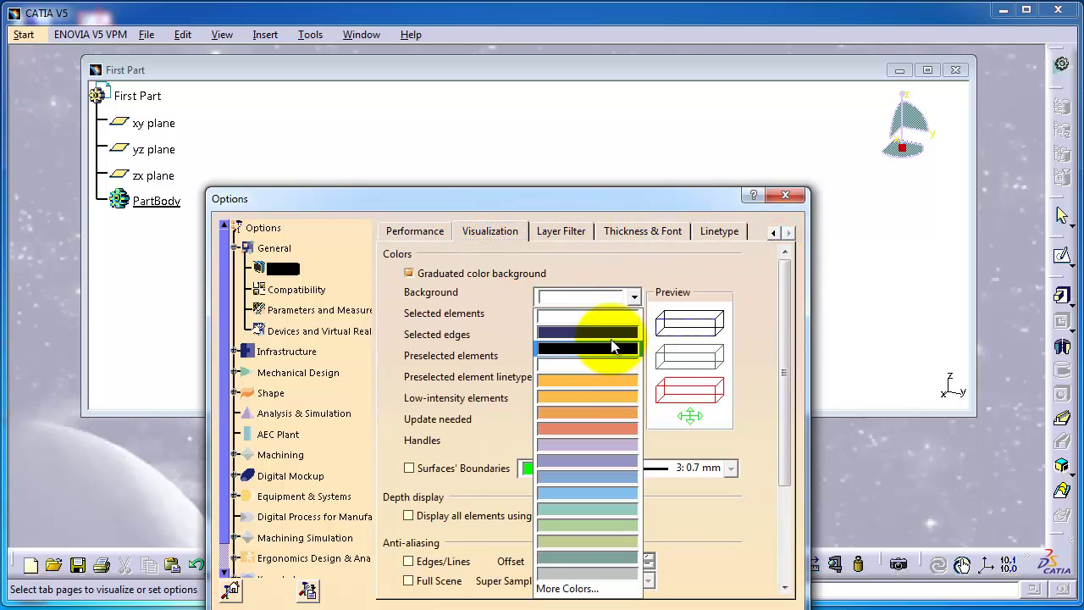
click(616, 380)
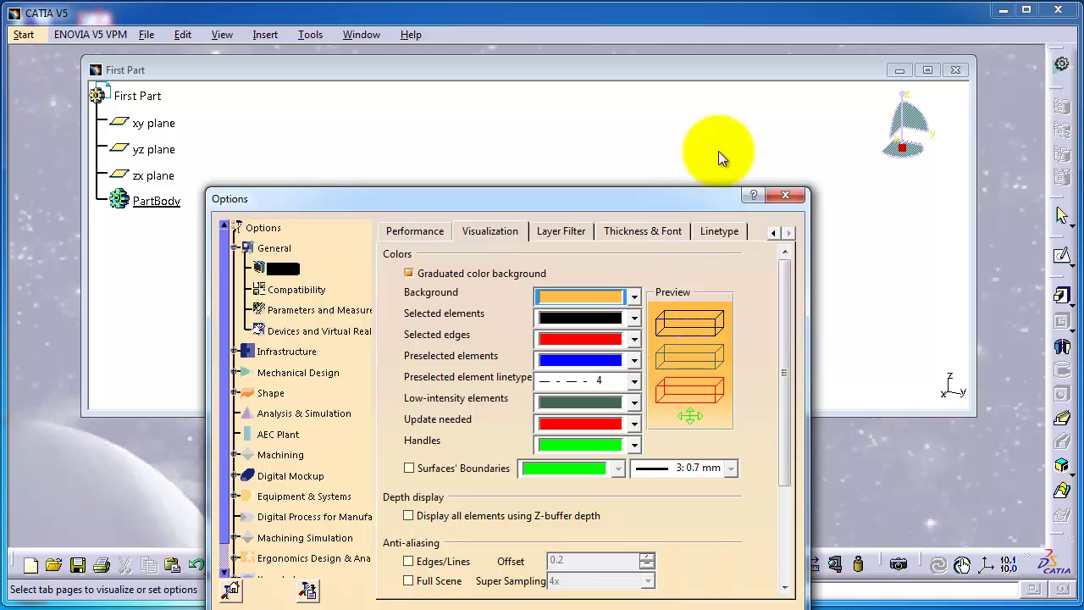
- Confirm the orange background and make the First Part window taller
drag(701, 199, 735, 110)
click(742, 525)
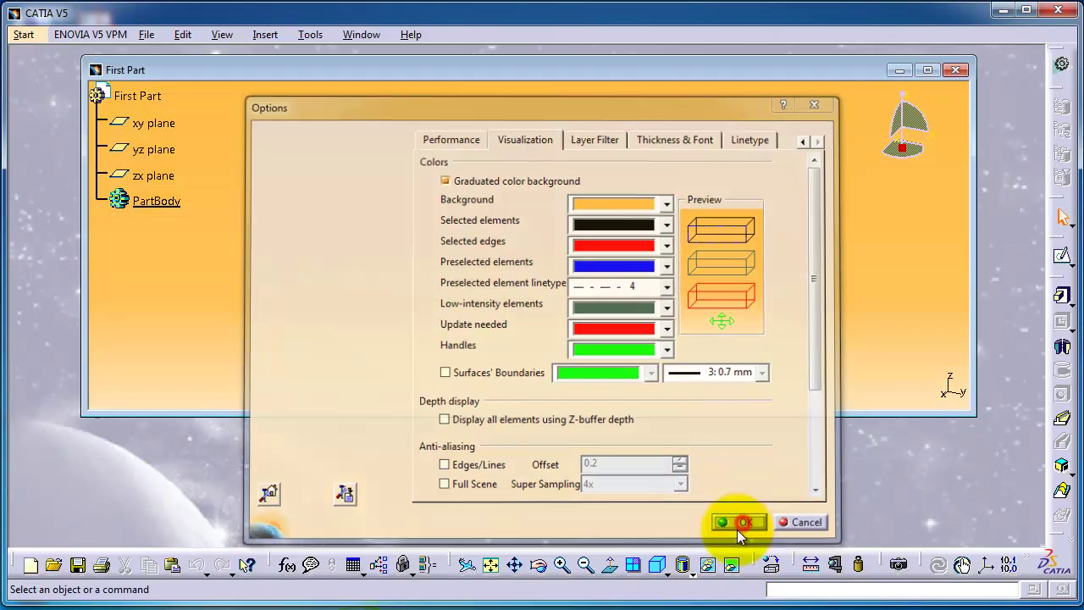
drag(573, 414, 570, 503)
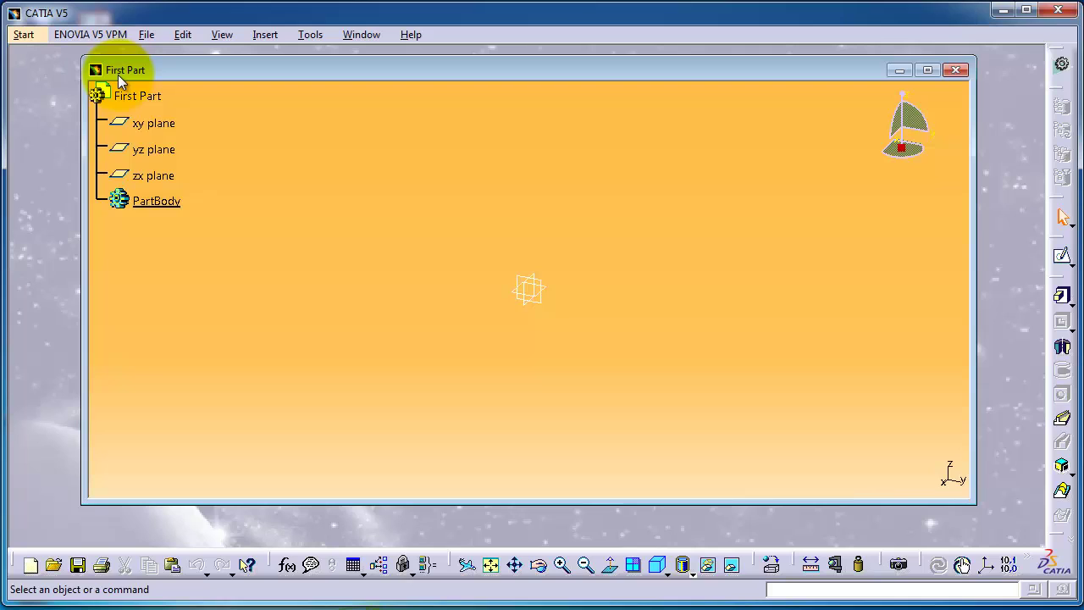
- Select the yz plane of First Part as the sketch plane
drag(234, 72, 220, 65)
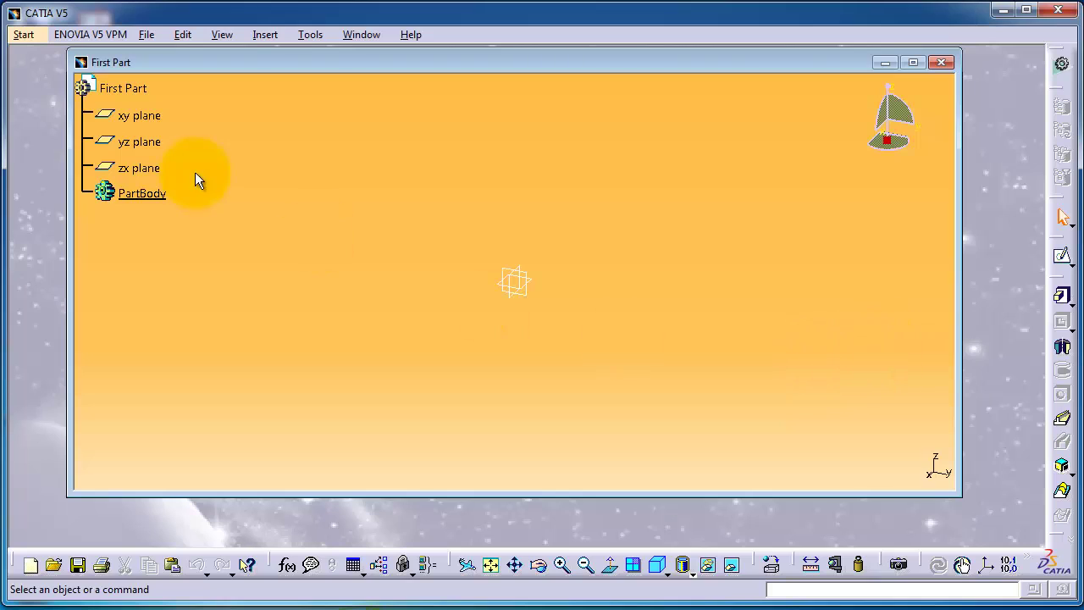
click(153, 117)
click(231, 171)
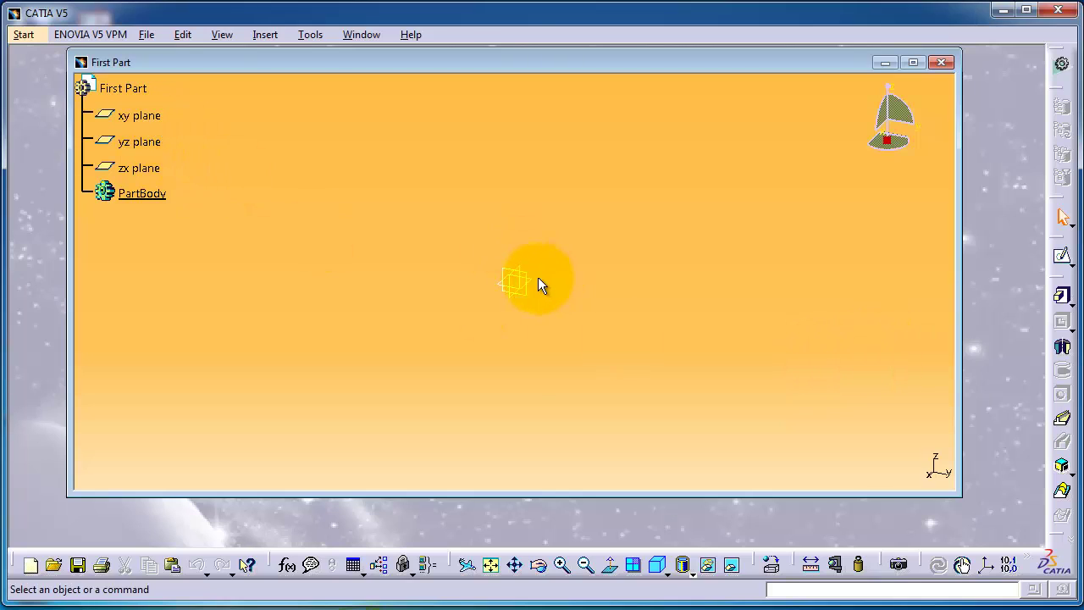
click(530, 279)
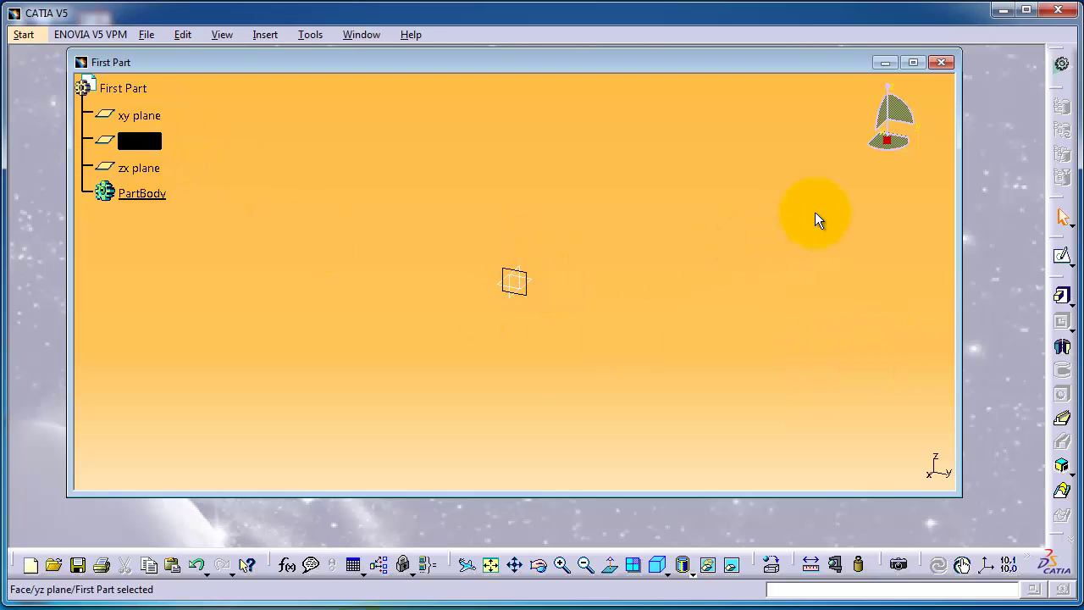
- Open a yz-plane sketch and draw a rectangle from the origin to 150 × 80 mm
click(1063, 256)
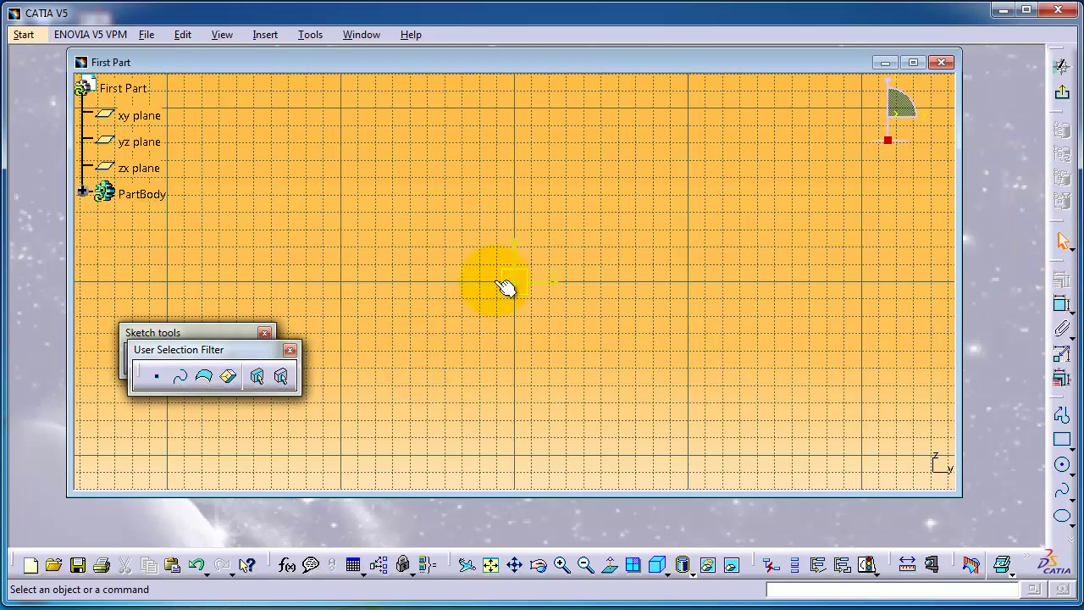
drag(252, 355, 219, 429)
click(218, 334)
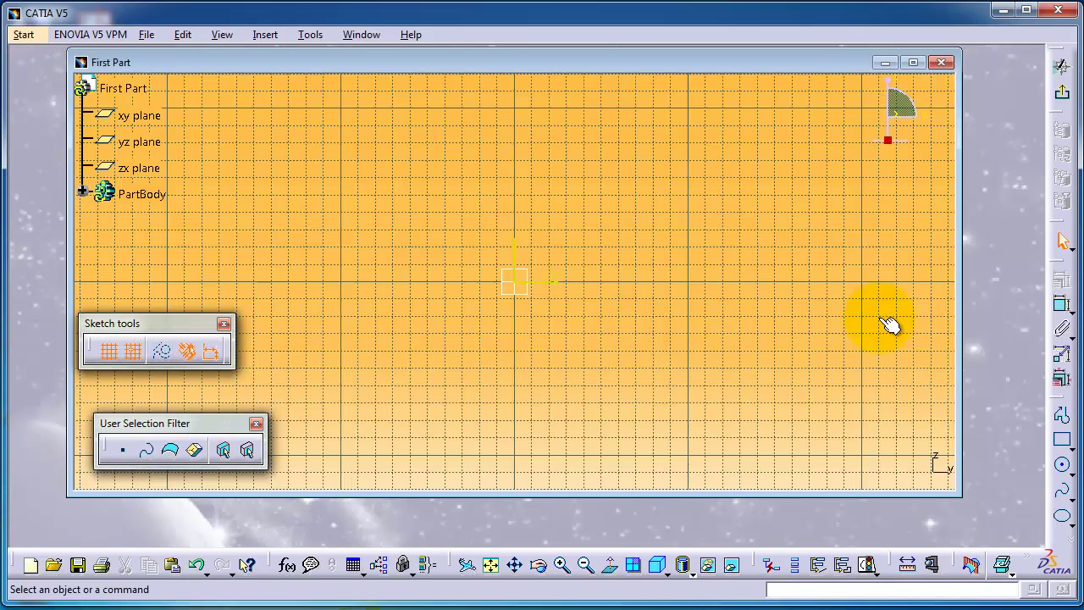
click(1063, 440)
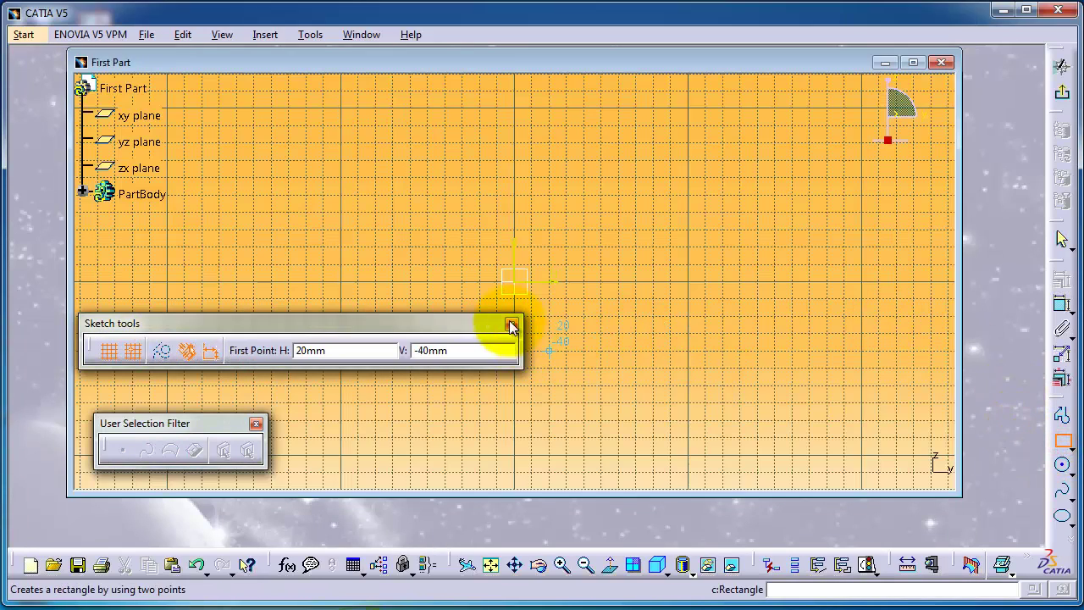
click(514, 281)
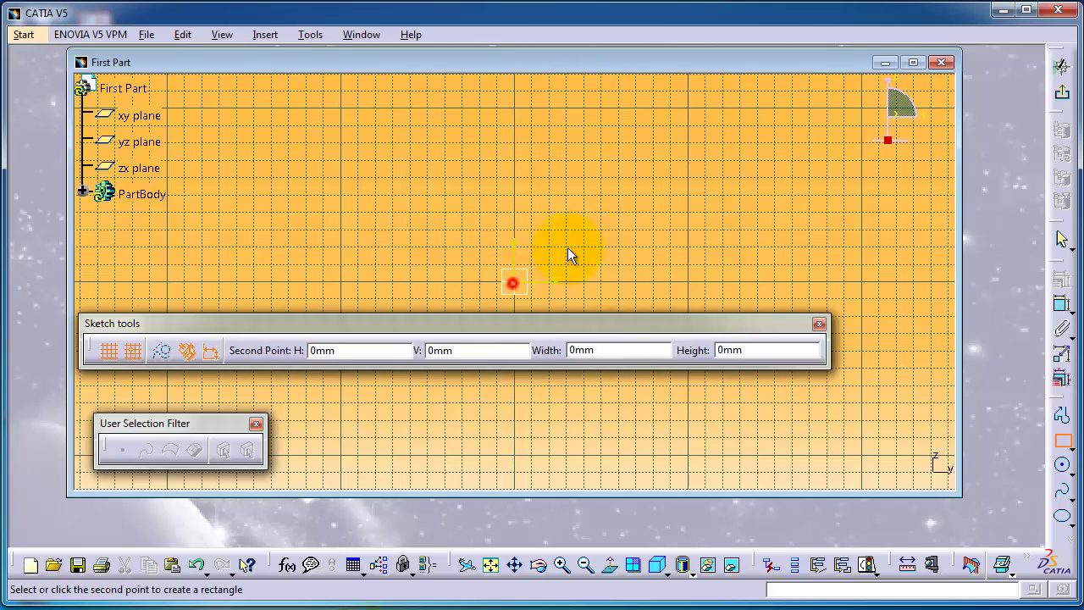
click(780, 140)
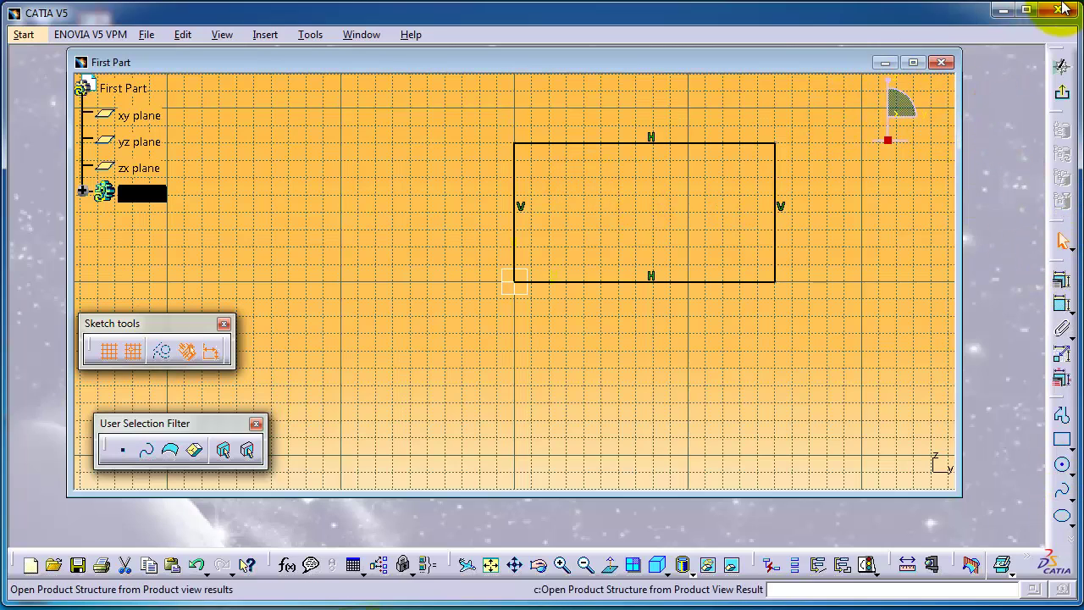
- Exit the sketch and pad the rectangle 20 mm to create Pad.1
click(1063, 100)
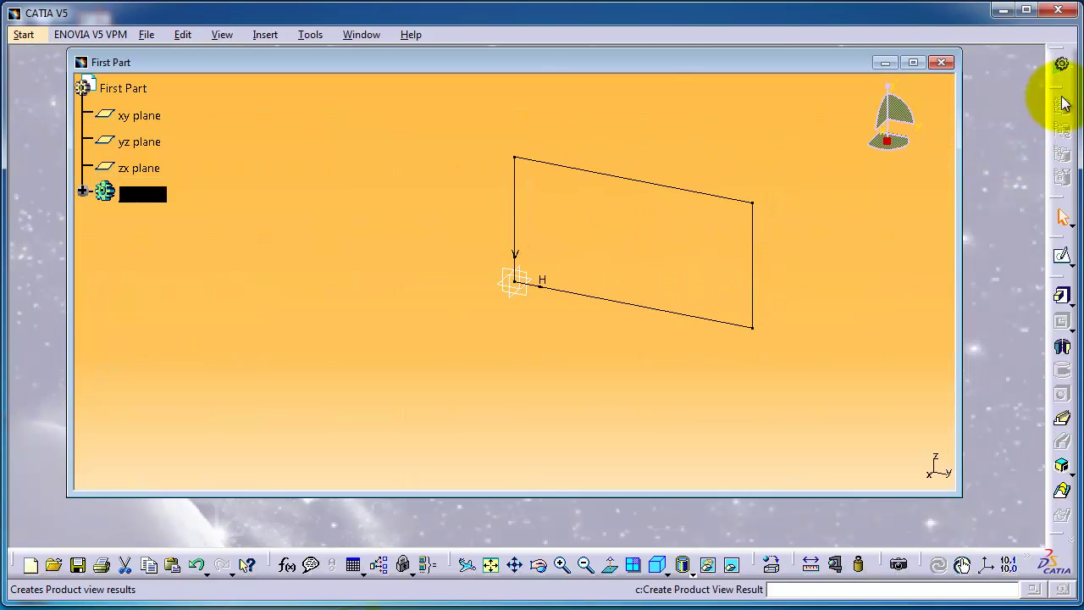
click(1064, 296)
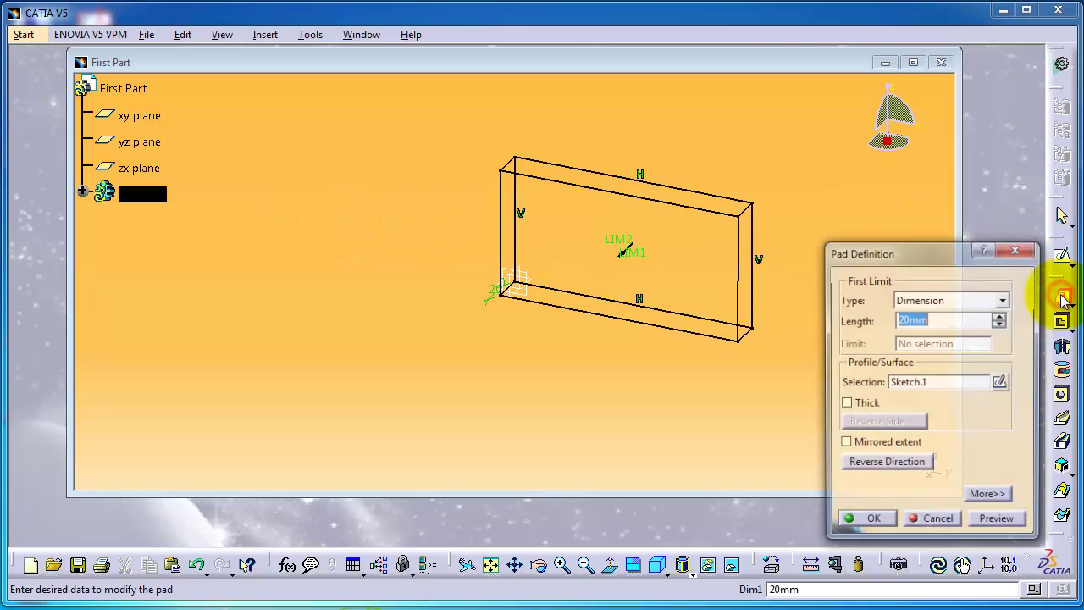
click(851, 523)
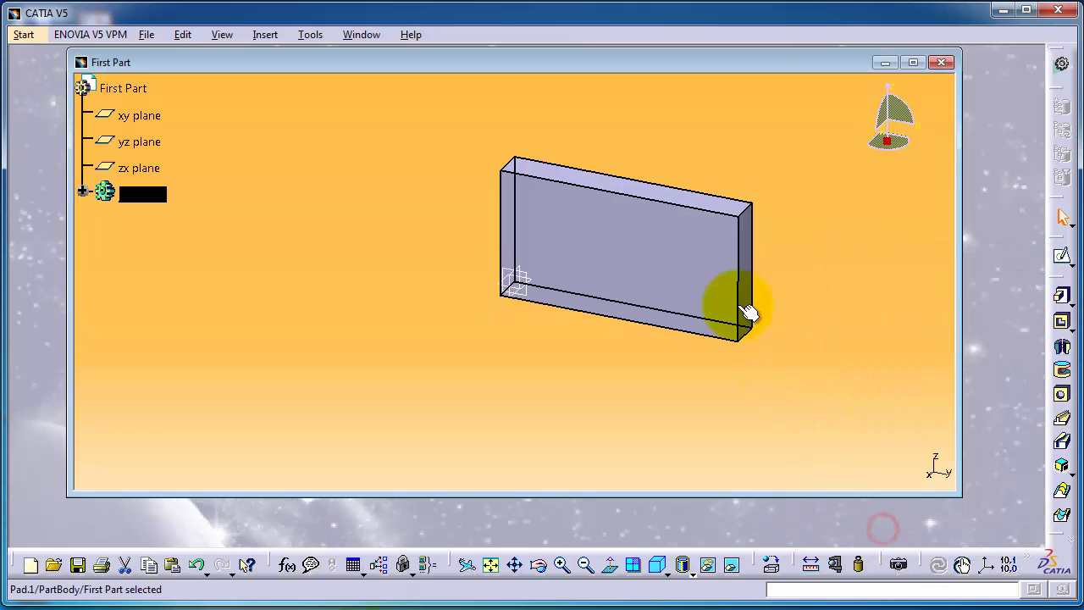
- Pan and zoom in so the block fills the view
middle_drag(722, 180, 647, 206)
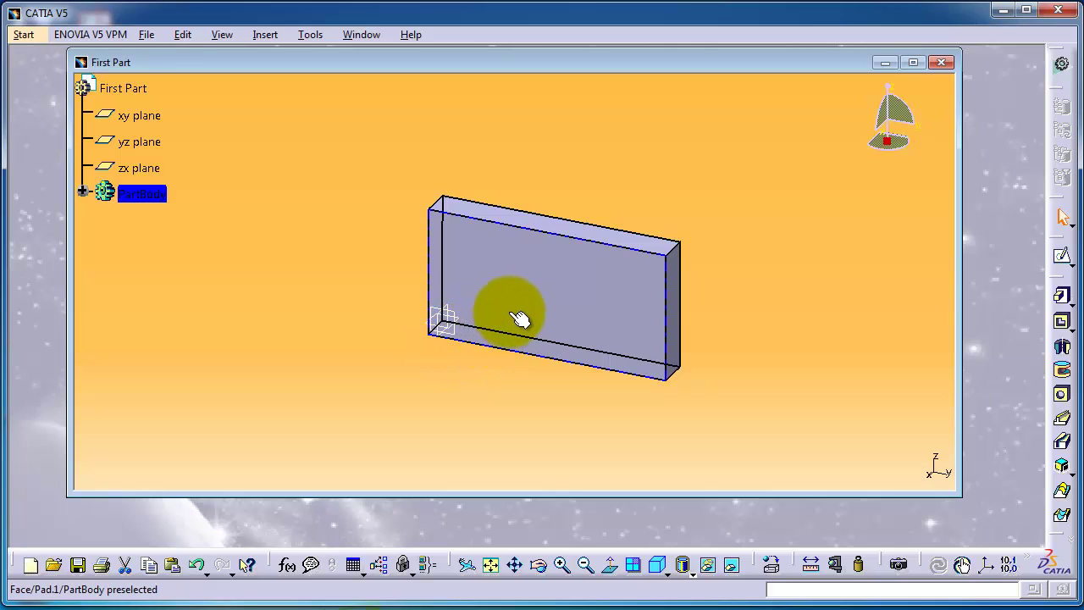
middle_drag(518, 300, 519, 301)
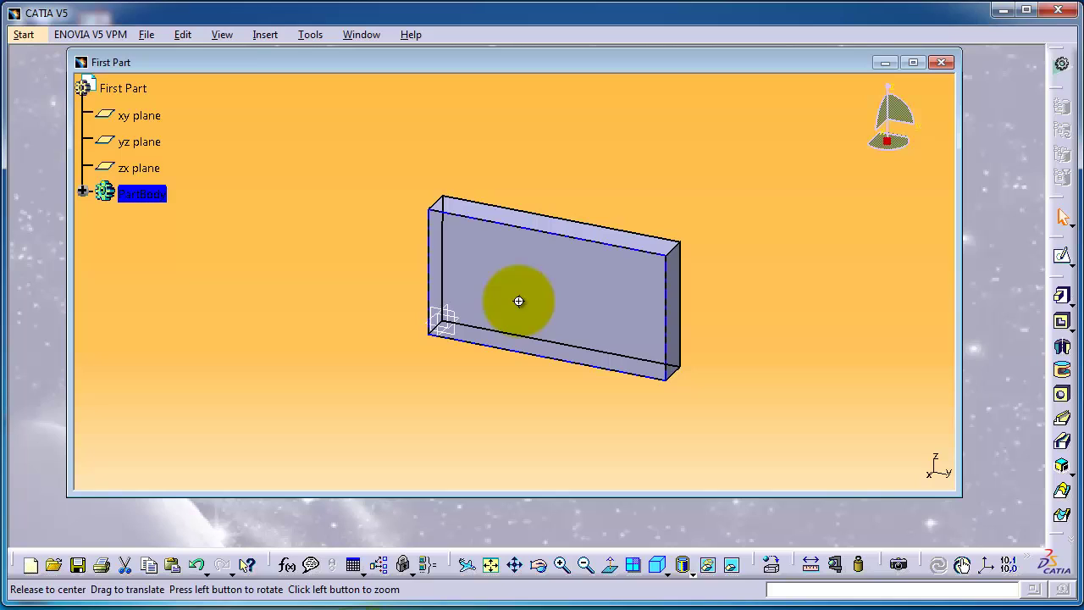
click(518, 300)
middle_drag(519, 300, 658, 251)
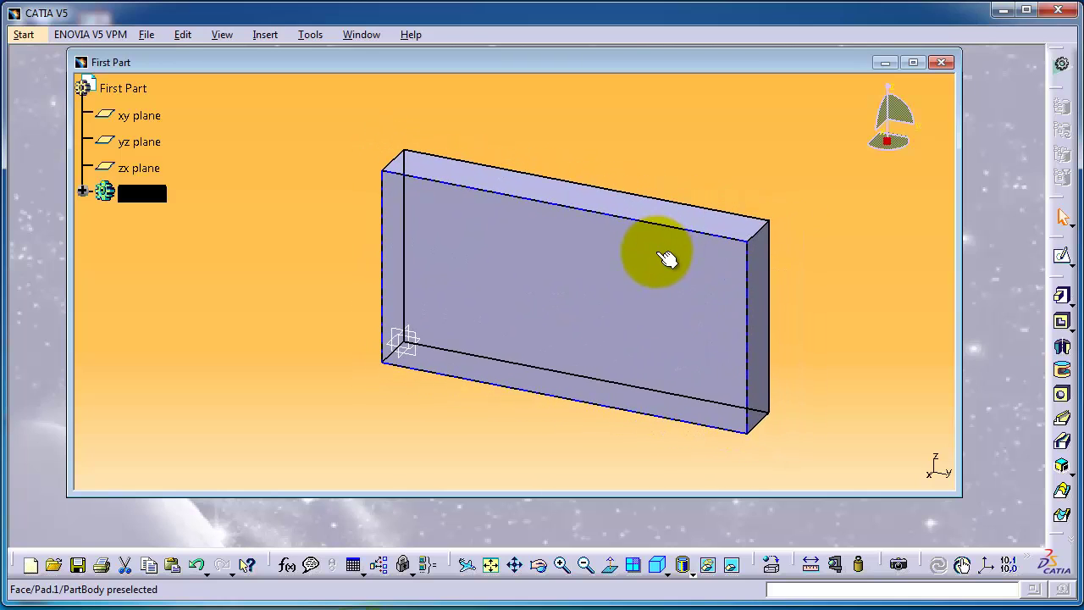
middle_drag(660, 261, 660, 261)
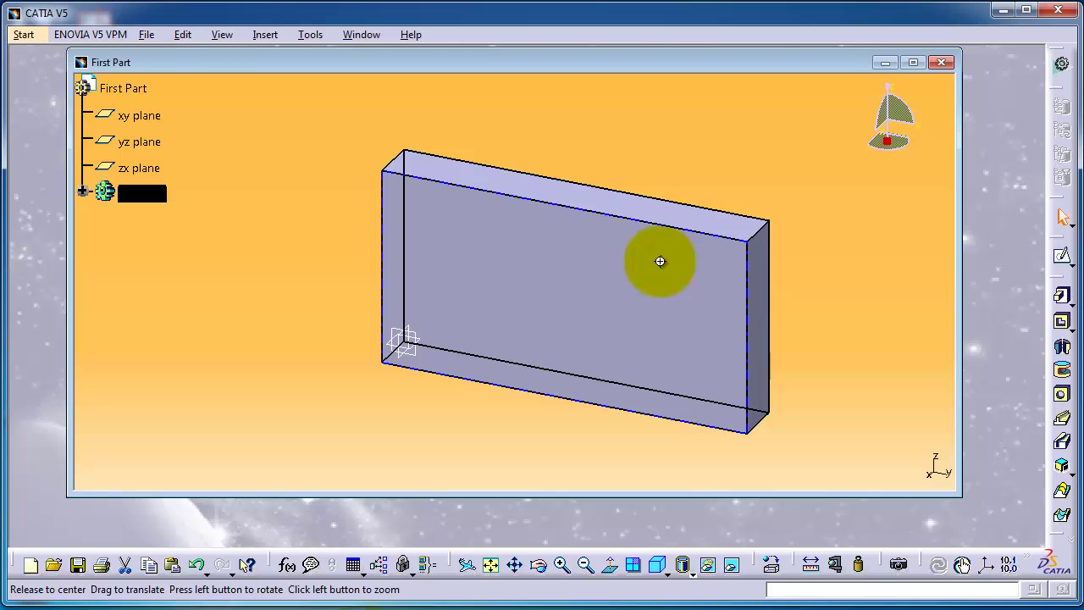
drag(660, 261, 624, 349)
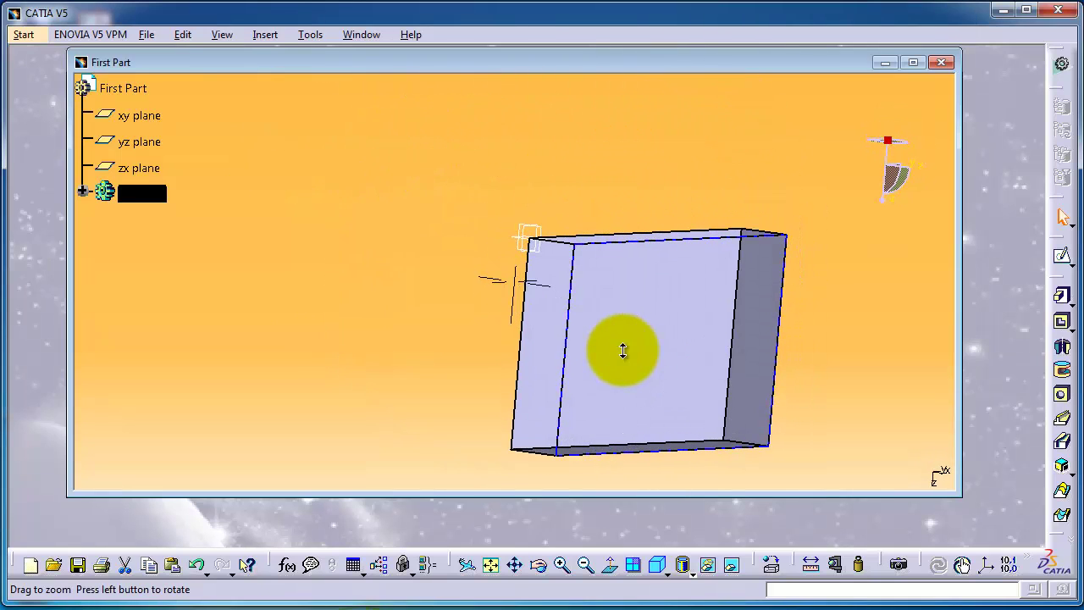
middle_drag(627, 331, 568, 282)
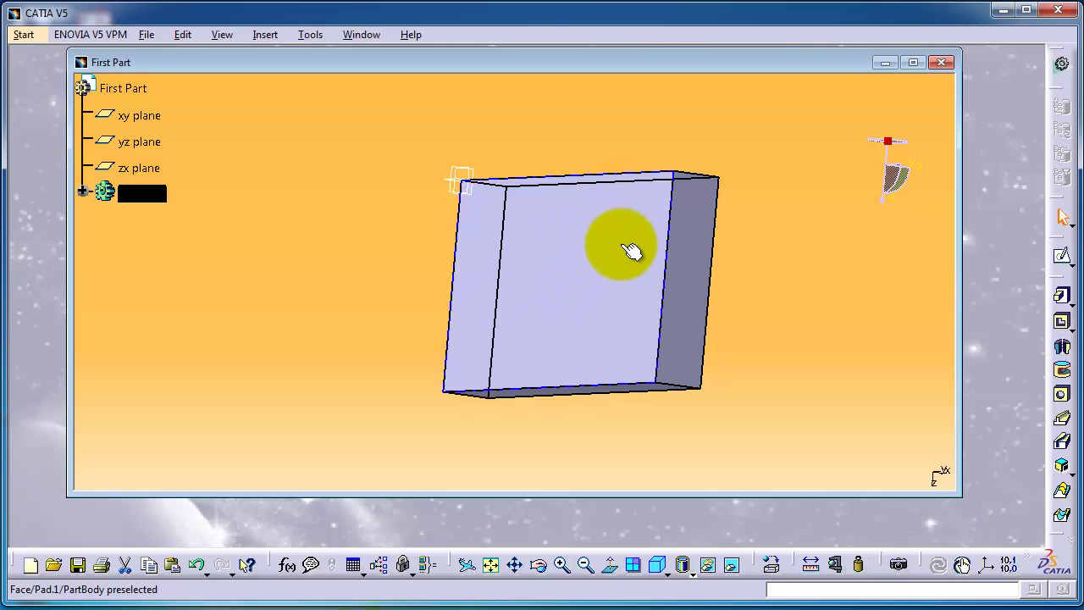
middle_drag(621, 244, 565, 235)
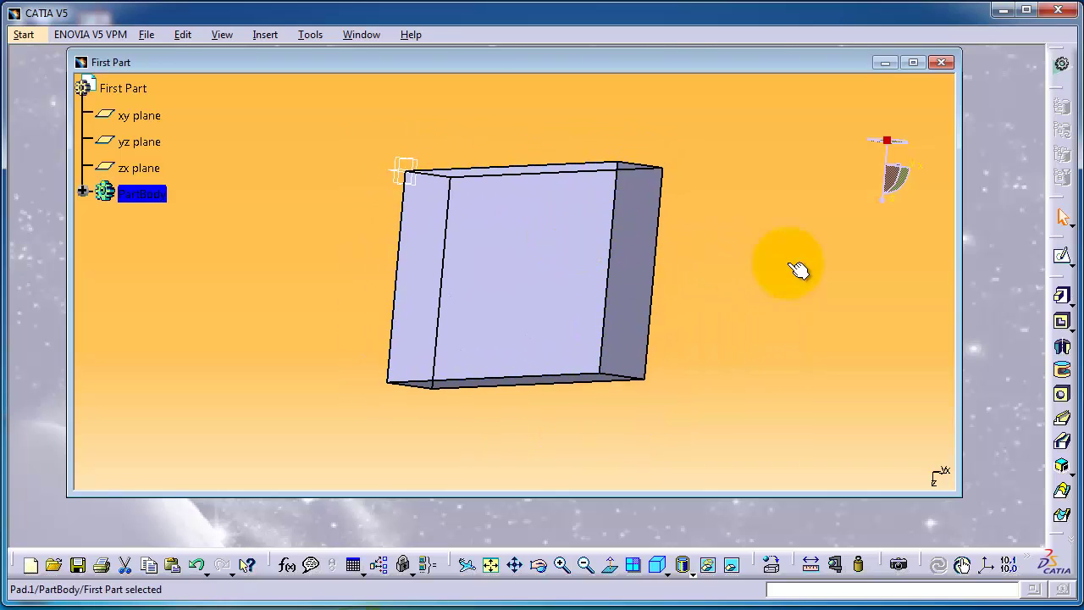
- Rotate the block to inspect its sides, ending with a view along its length
drag(882, 204, 878, 83)
drag(870, 107, 890, 111)
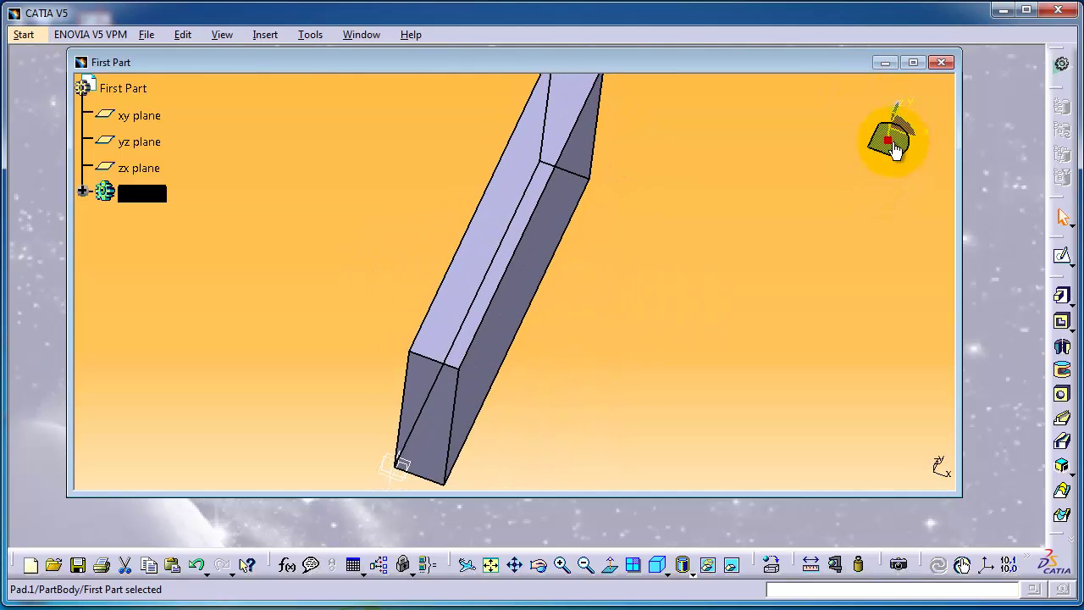
drag(895, 141, 864, 173)
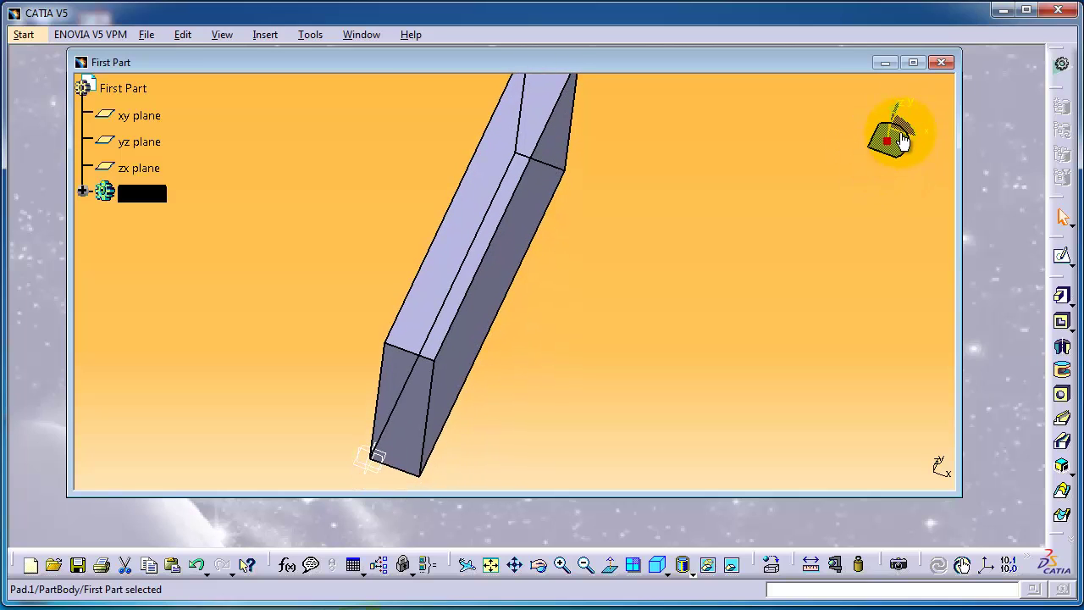
mouse_move(905, 125)
mouse_down()
mouse_move(843, 117)
mouse_move(896, 121)
mouse_up()
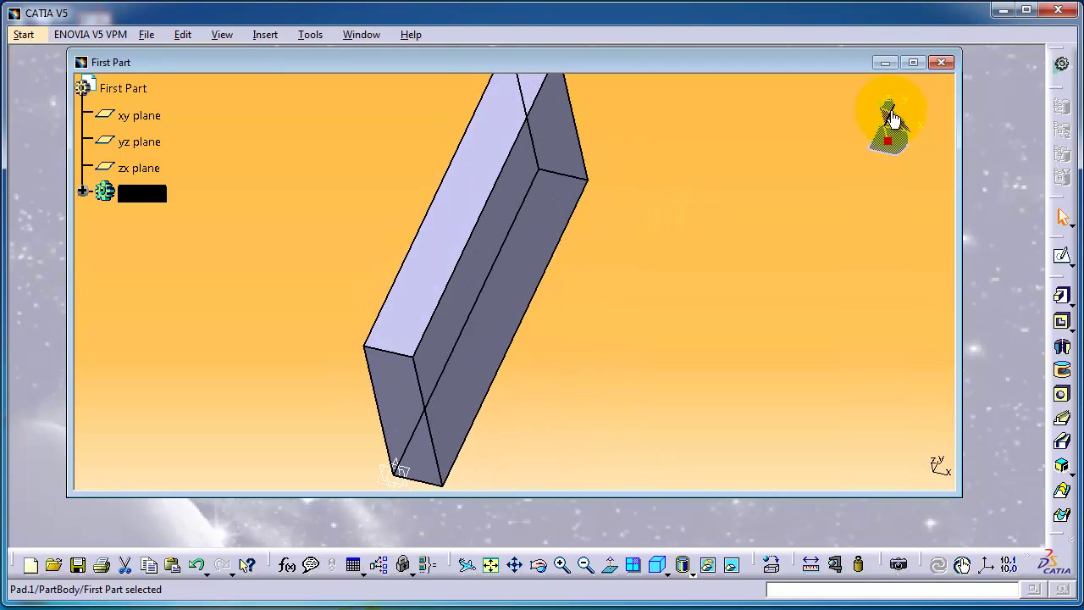
drag(888, 117, 863, 224)
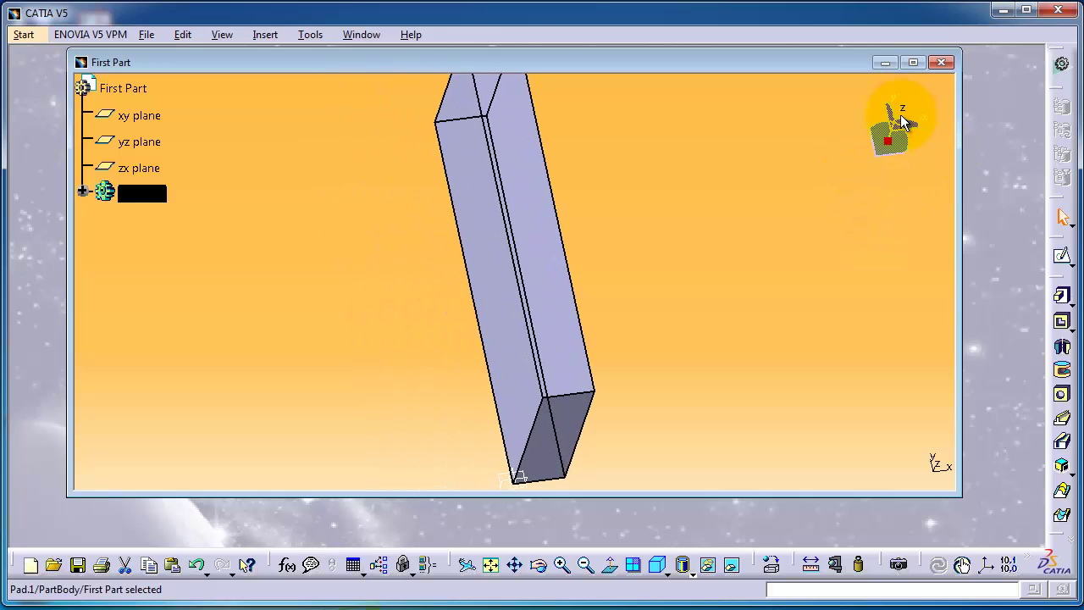